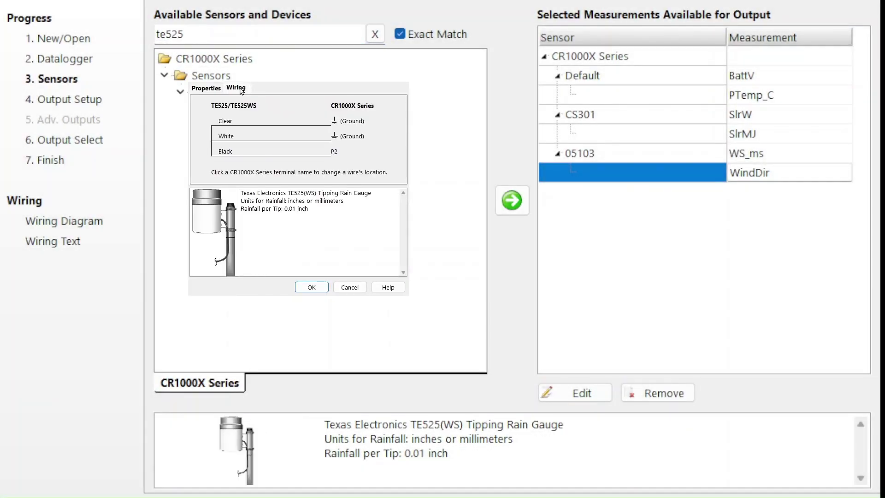
- Add the TE525 rain gauge, then find HygroVUE10, check its wiring, and add it
{"action": "left_click", "coordinate": [319, 290]}
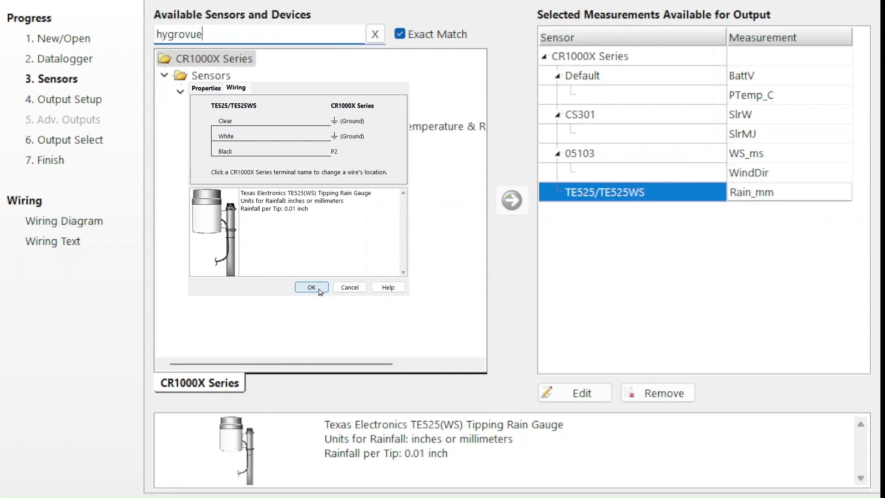
{"action": "type", "text": "10"}
{"action": "key", "text": "BackSpace"}
{"action": "key", "text": "BackSpace"}
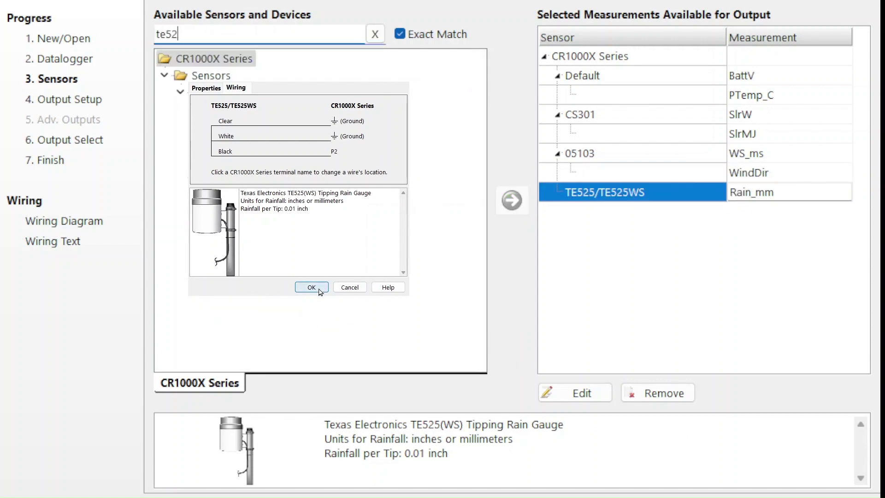
{"action": "type", "text": "5"}
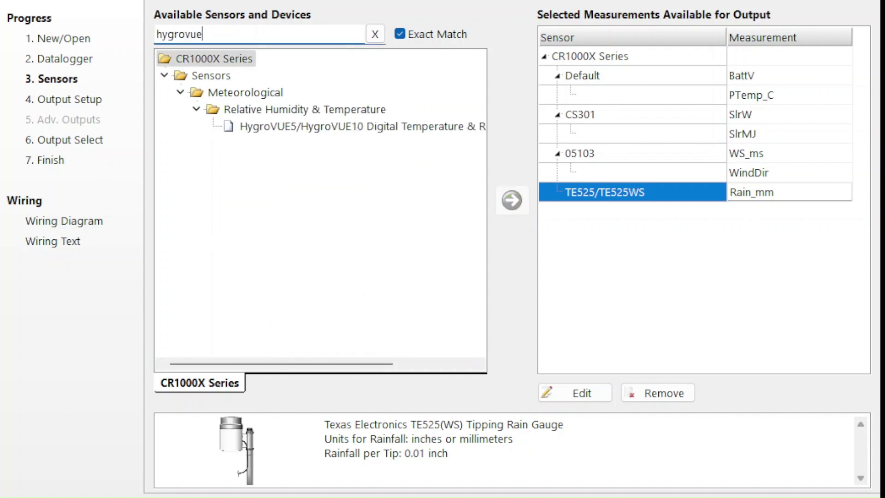
{"action": "type", "text": "10"}
{"action": "left_click", "coordinate": [511, 199]}
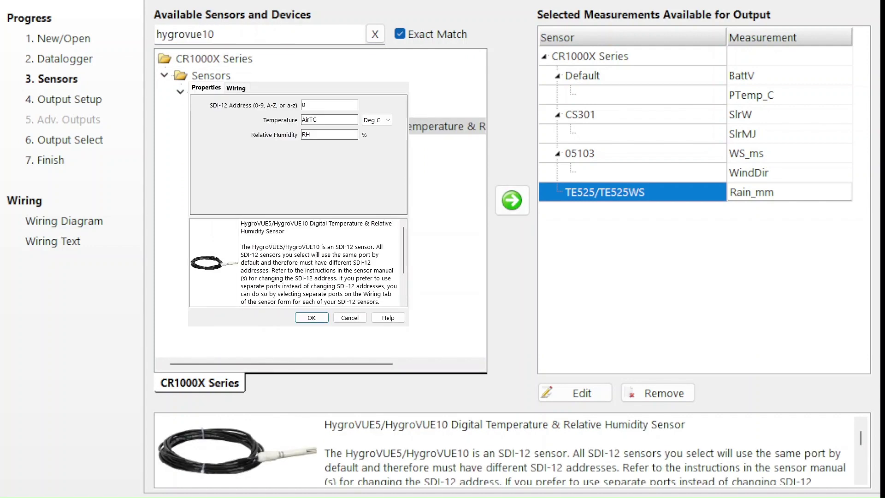
{"action": "left_click", "coordinate": [235, 87]}
{"action": "left_click", "coordinate": [312, 317]}
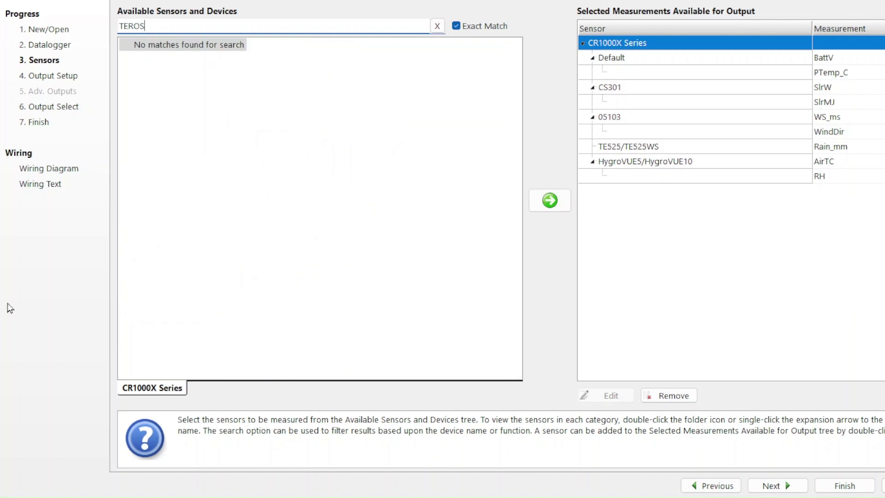
- Search for TEROS11, find no matches, and open the TEROS 11/12 manual instead
{"action": "type", "text": "11"}
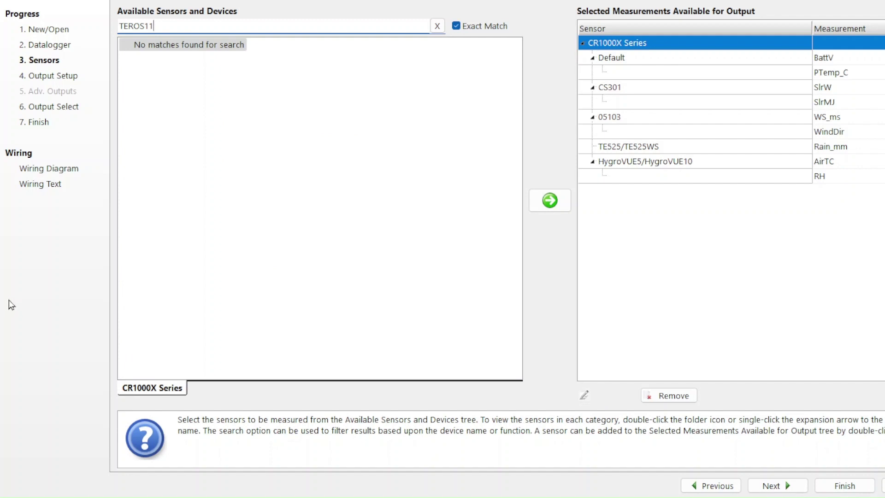
{"action": "left_click", "coordinate": [10, 300]}
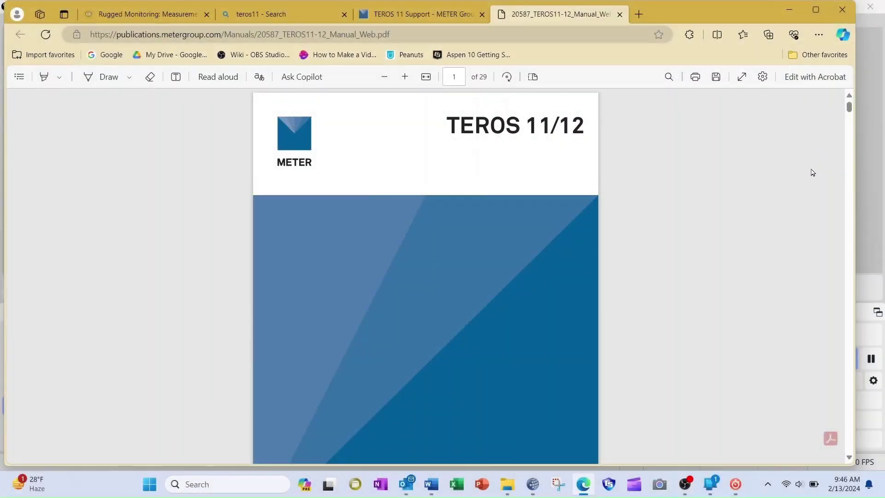
- Jump to section 3.1 Specifications in the manual and review the Communication Specifications
{"action": "scroll", "coordinate": [733, 244], "scroll_direction": "down", "scroll_amount": 10}
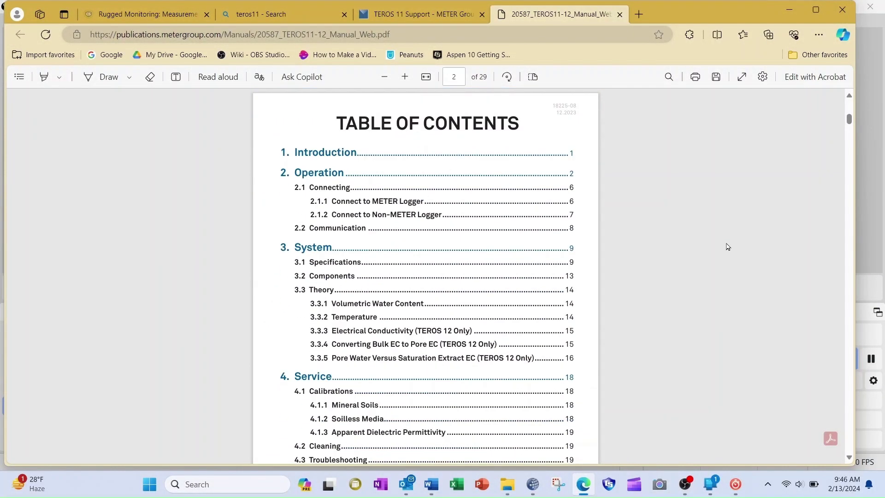
{"action": "left_click", "coordinate": [345, 266]}
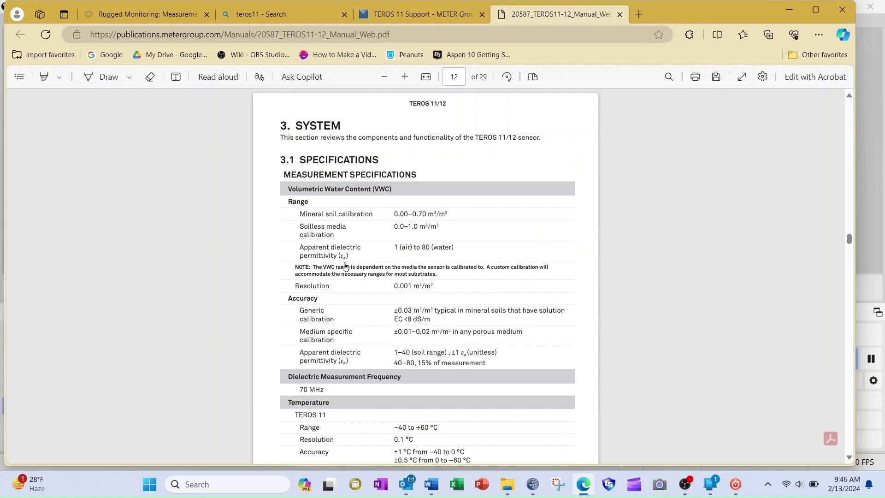
{"action": "scroll", "coordinate": [345, 266], "scroll_direction": "down", "scroll_amount": 10}
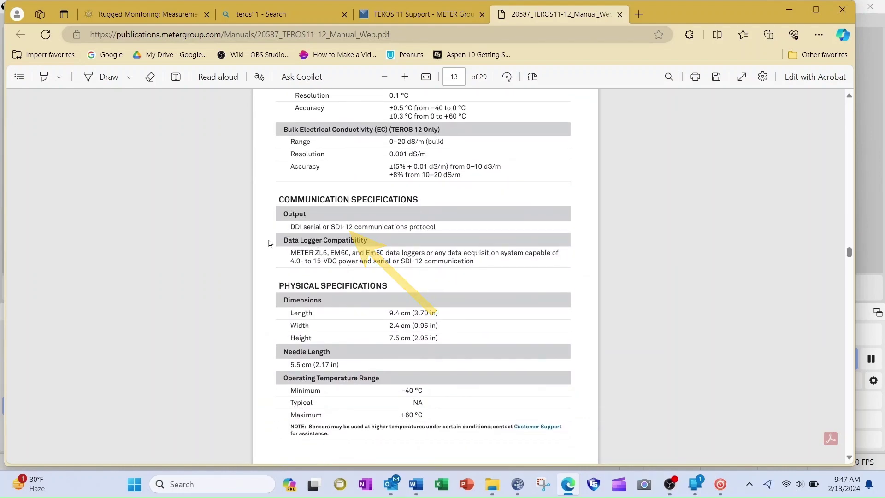
{"action": "scroll", "coordinate": [270, 244], "scroll_direction": "up", "scroll_amount": 15}
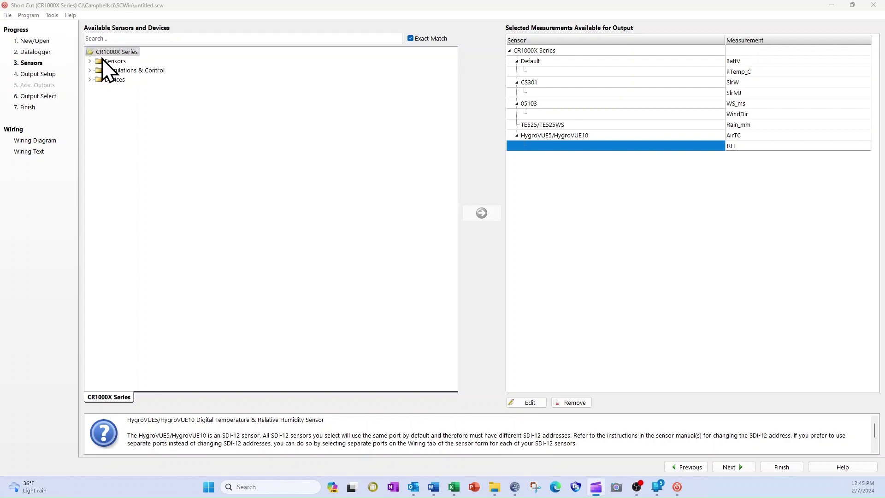
- Expand Sensors > Generic Measurements in the sensor tree
{"action": "left_click", "coordinate": [100, 62]}
{"action": "left_click", "coordinate": [90, 61]}
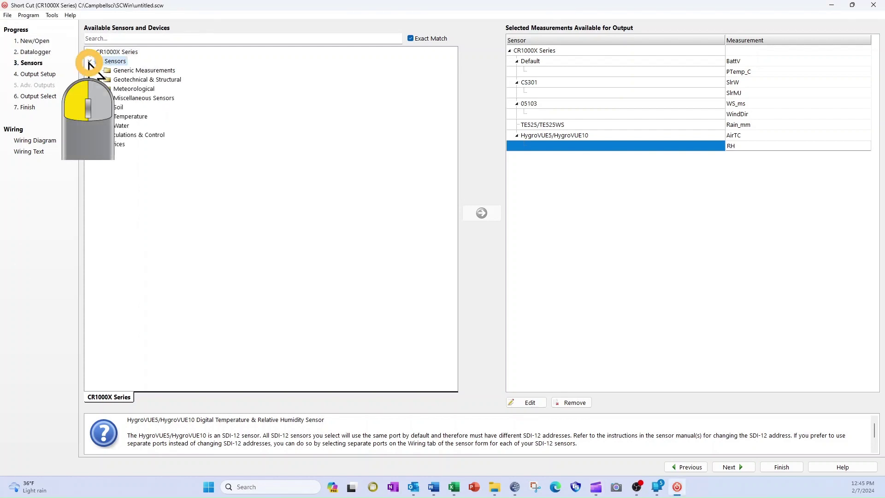
{"action": "left_click", "coordinate": [108, 71]}
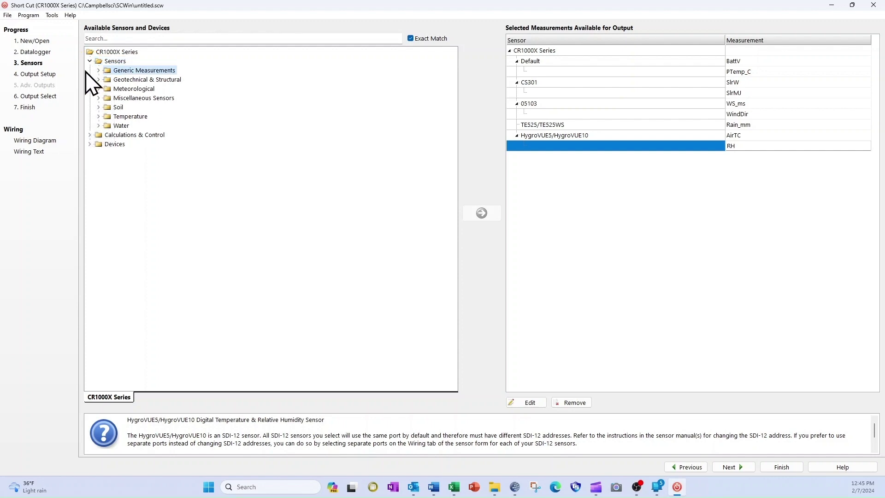
{"action": "left_click", "coordinate": [98, 70]}
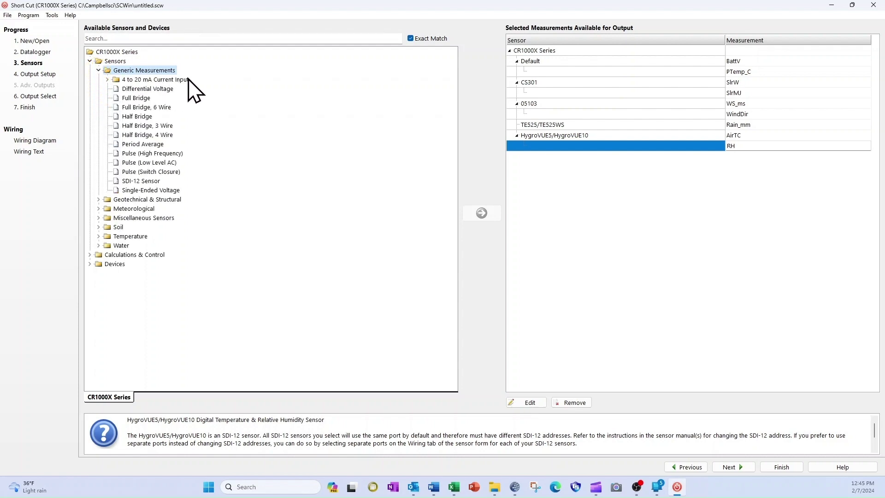
{"action": "left_click", "coordinate": [108, 79]}
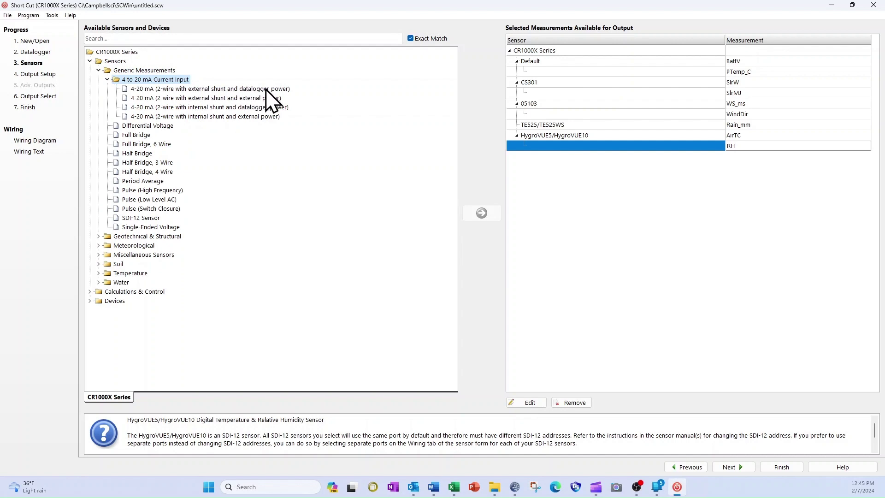
{"action": "left_click", "coordinate": [107, 79]}
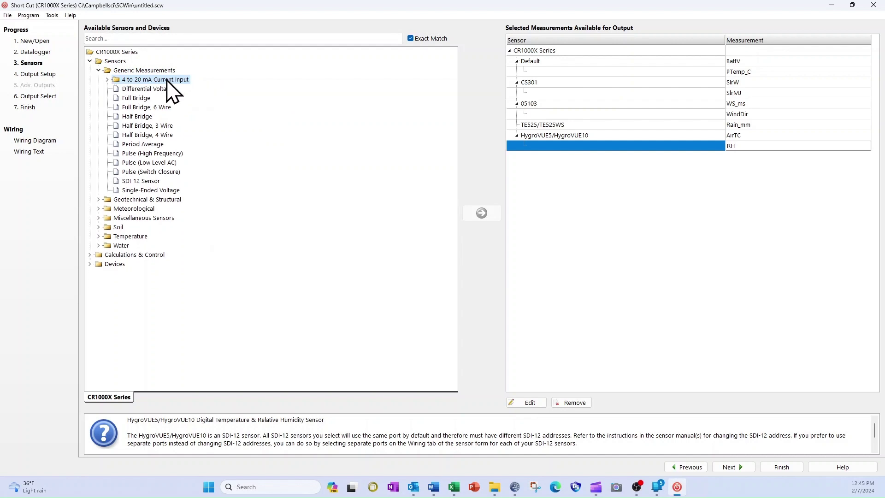
- Read the voltage, pulse, period and bridge descriptions, then open the generic SDI-12 Sensor
{"action": "left_click", "coordinate": [169, 89]}
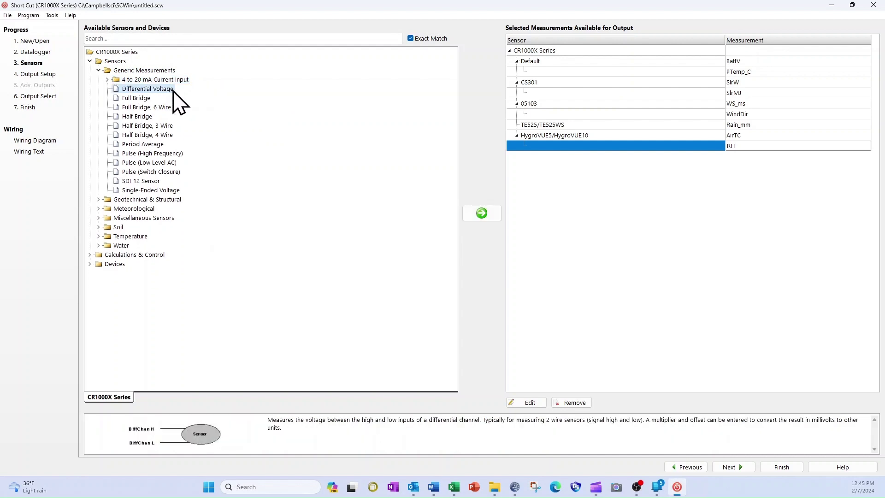
{"action": "left_click", "coordinate": [172, 191]}
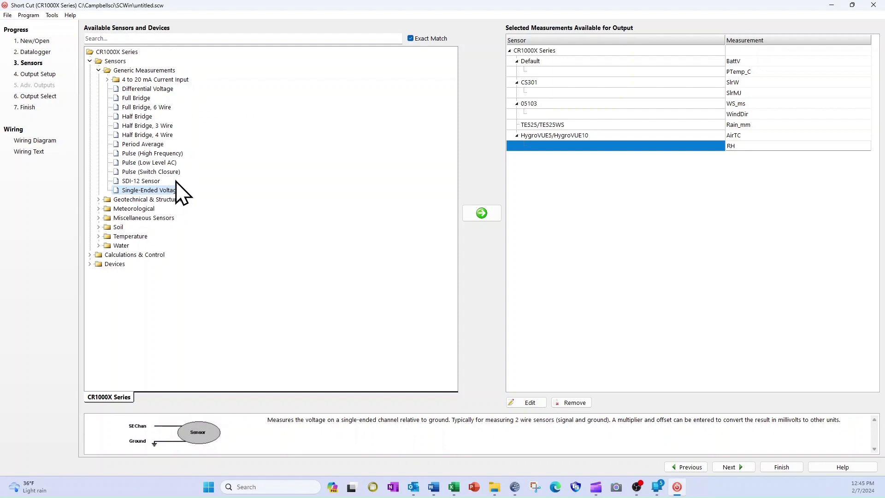
{"action": "left_click", "coordinate": [159, 145]}
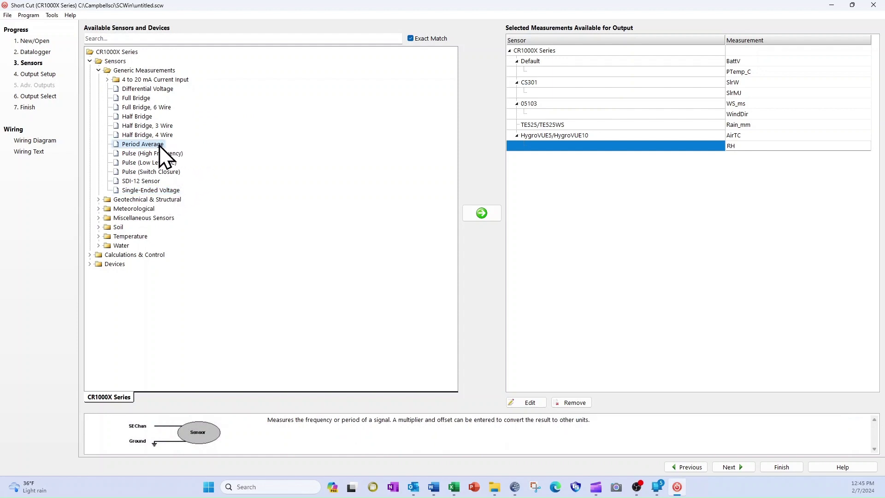
{"action": "left_click", "coordinate": [178, 156]}
{"action": "left_click", "coordinate": [177, 163]}
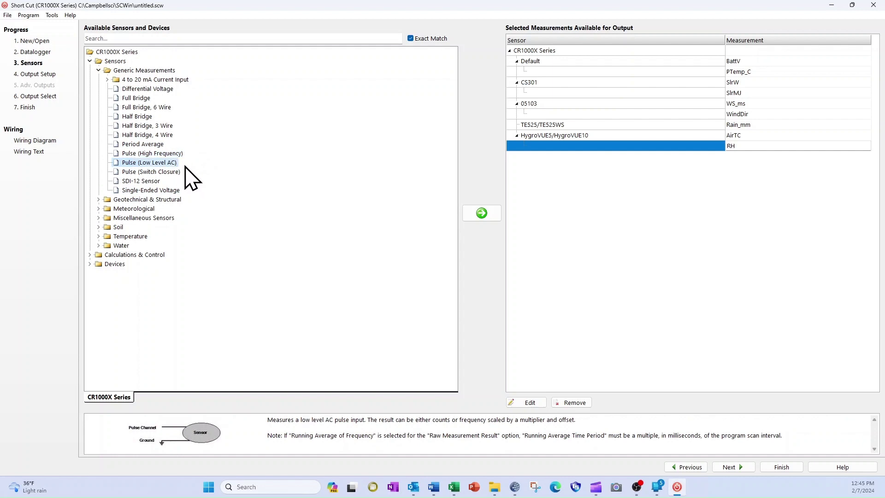
{"action": "left_click", "coordinate": [181, 173]}
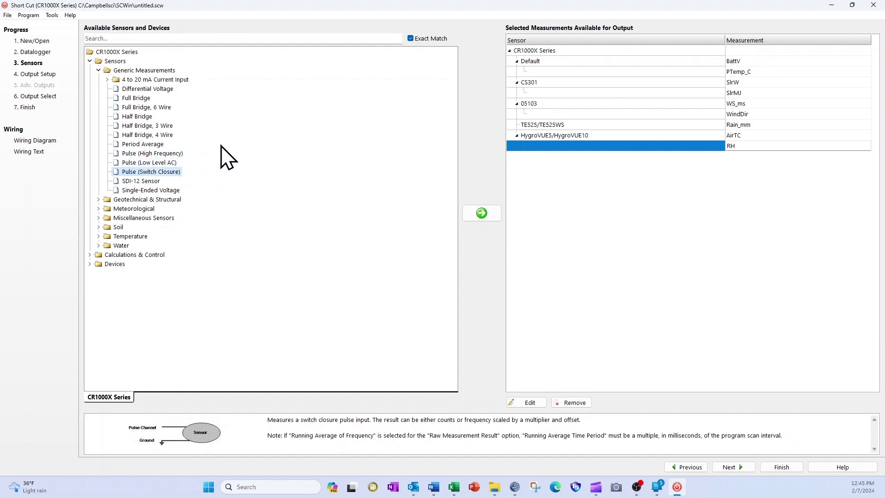
{"action": "left_click", "coordinate": [169, 99]}
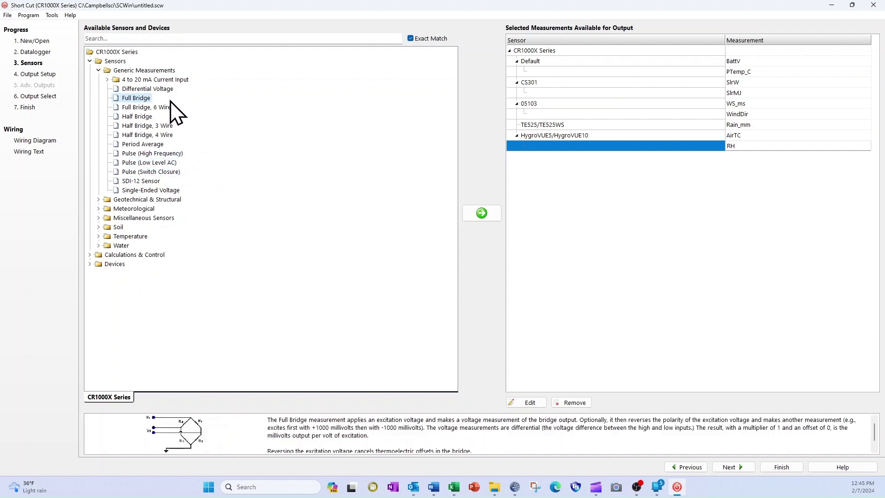
{"action": "left_click", "coordinate": [173, 108]}
{"action": "left_click", "coordinate": [175, 117]}
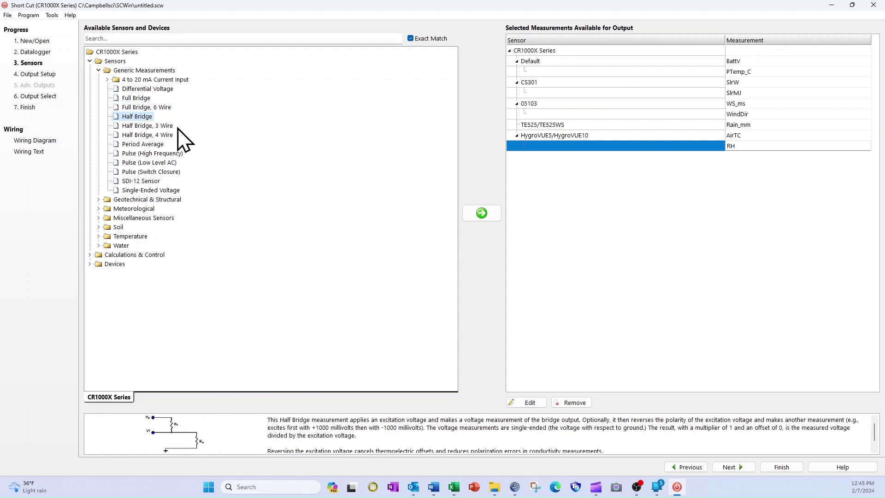
{"action": "left_click", "coordinate": [180, 127]}
{"action": "left_click", "coordinate": [179, 135]}
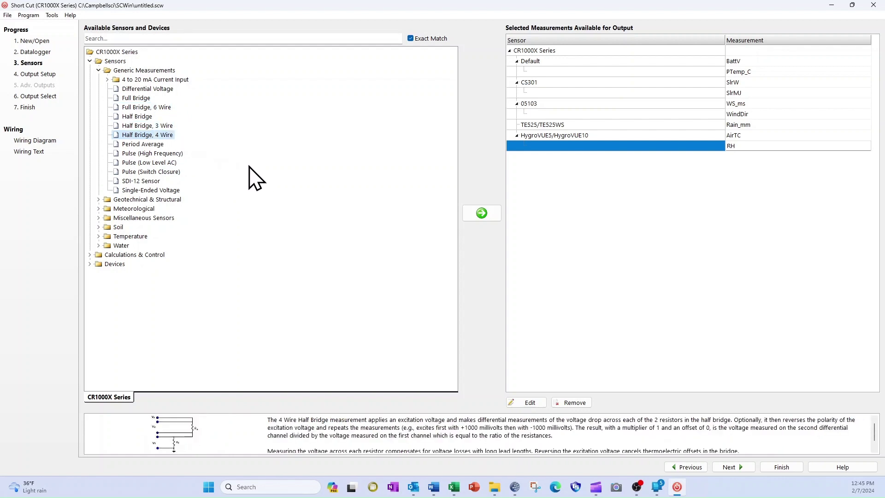
{"action": "left_click", "coordinate": [173, 182]}
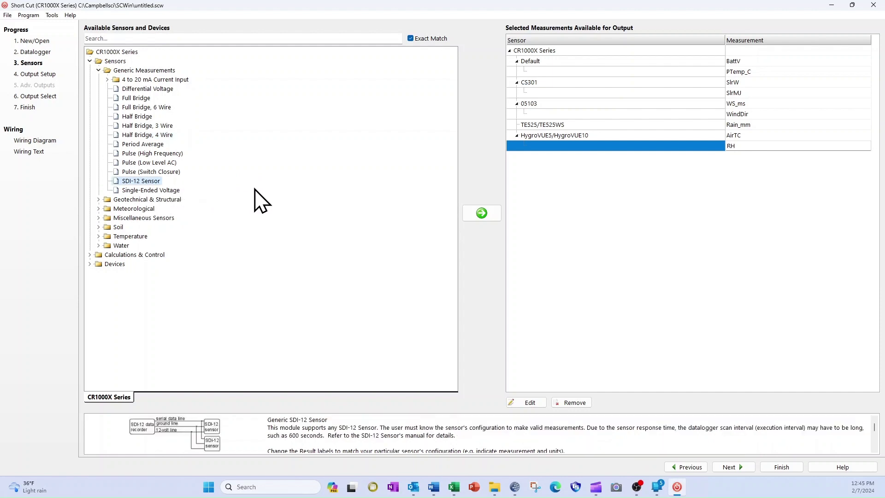
{"action": "double_click", "coordinate": [147, 183]}
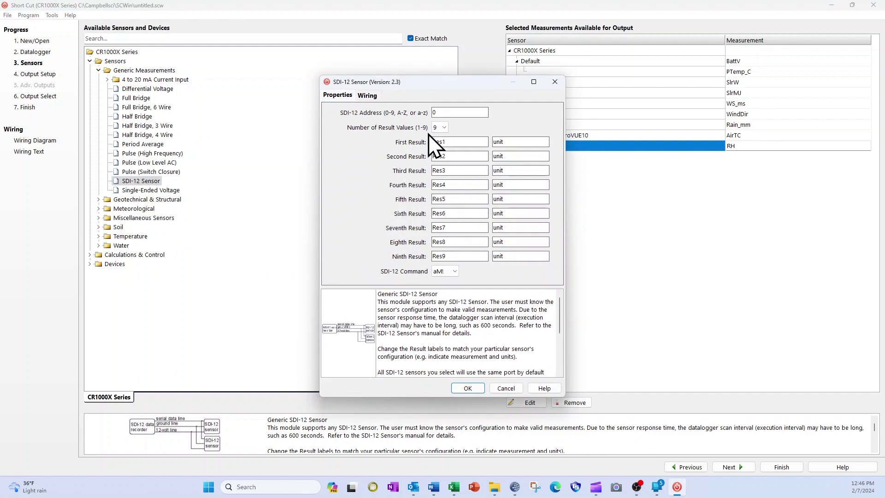
- Keep 9 result values for the SDI-12 Sensor and show its wiring diagram
{"action": "left_click", "coordinate": [443, 128]}
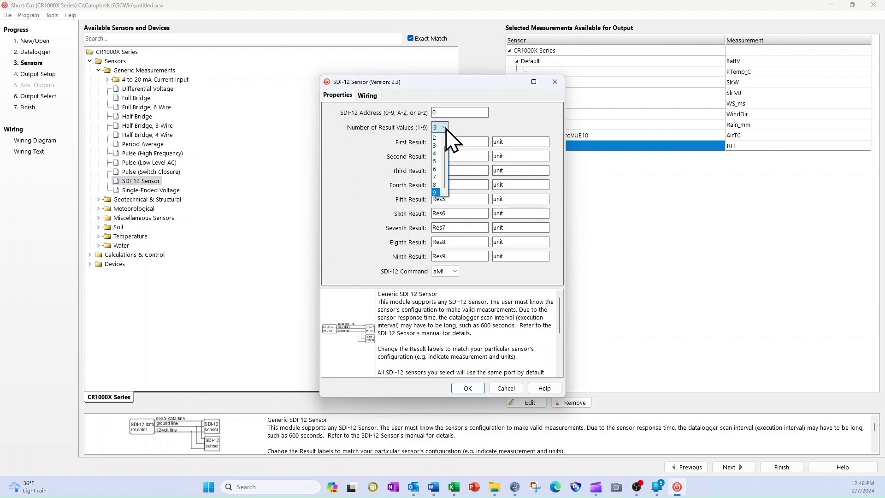
{"action": "key", "text": "Tab"}
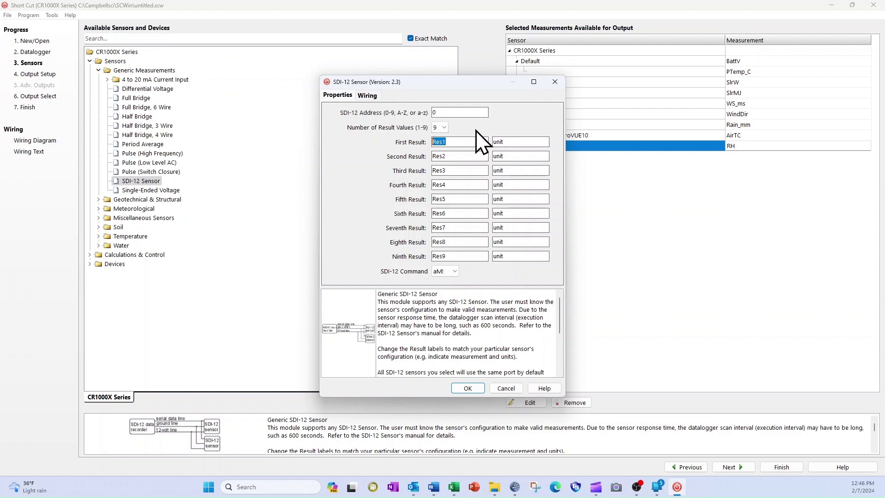
{"action": "left_click", "coordinate": [368, 96]}
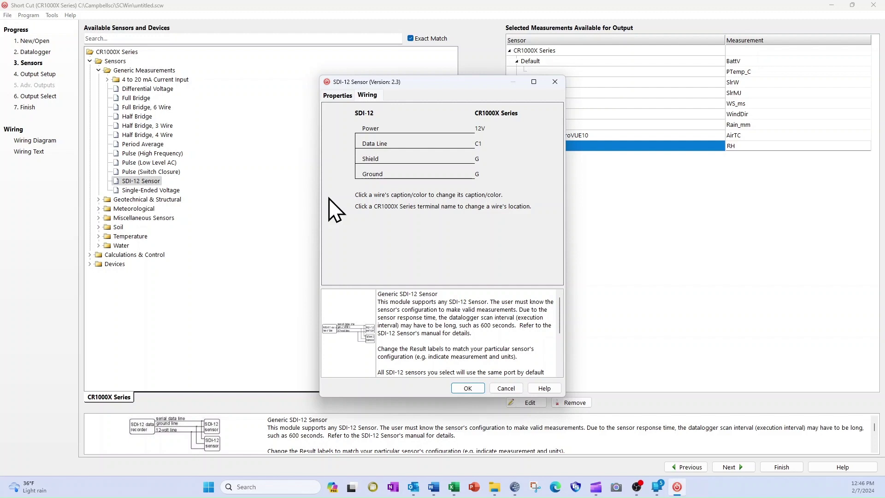
- Set the Power wire colour to Brown
{"action": "left_click", "coordinate": [367, 129]}
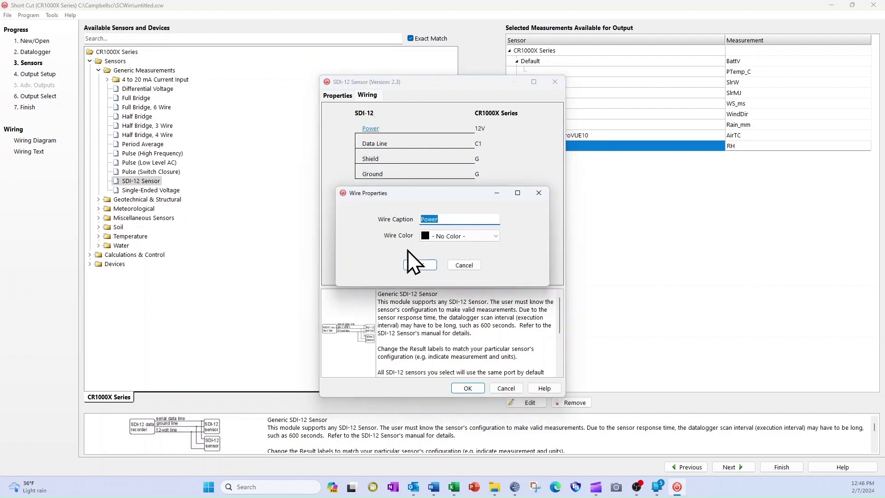
{"action": "left_click", "coordinate": [498, 236]}
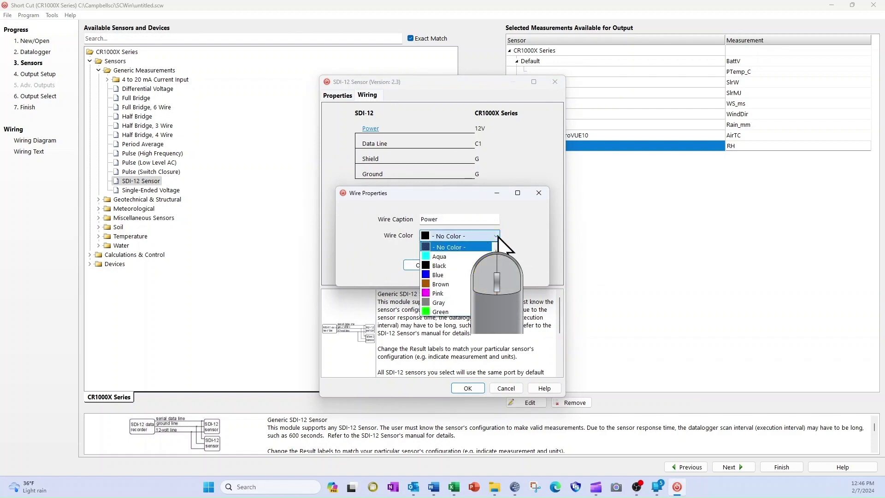
{"action": "left_click", "coordinate": [463, 283]}
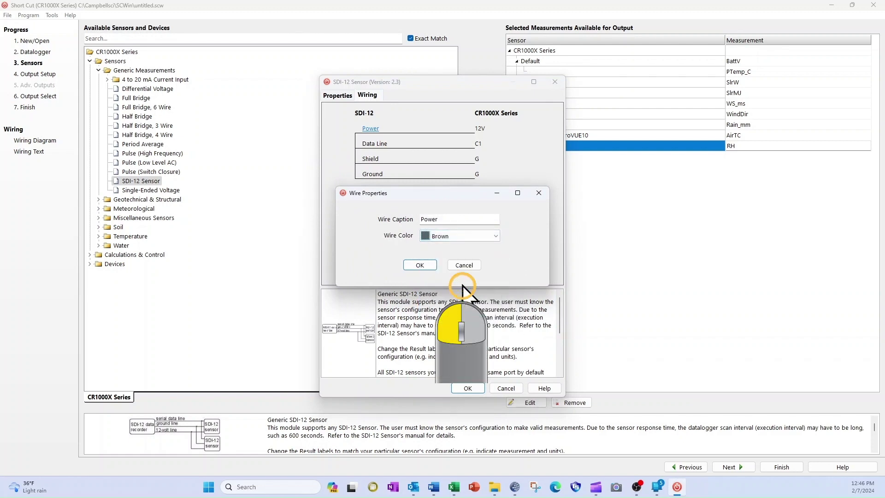
{"action": "left_click", "coordinate": [470, 218]}
{"action": "left_click_drag", "start_coordinate": [470, 218], "coordinate": [402, 219]}
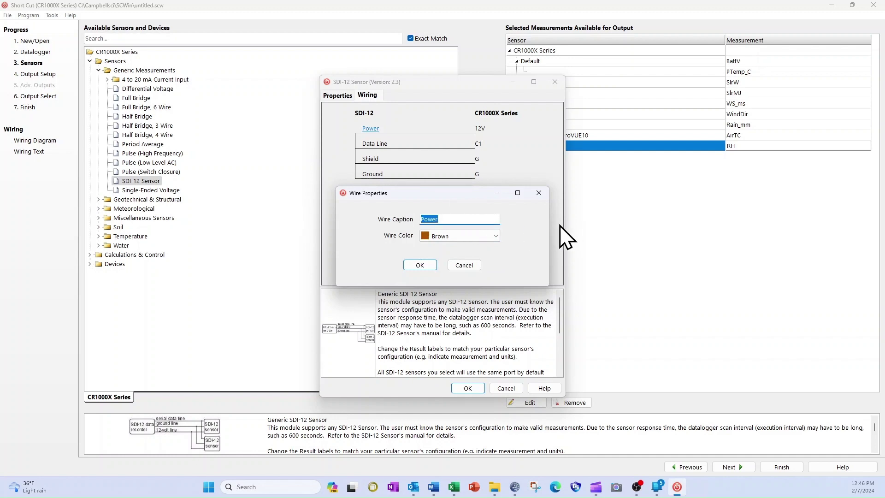
{"action": "left_click", "coordinate": [420, 266]}
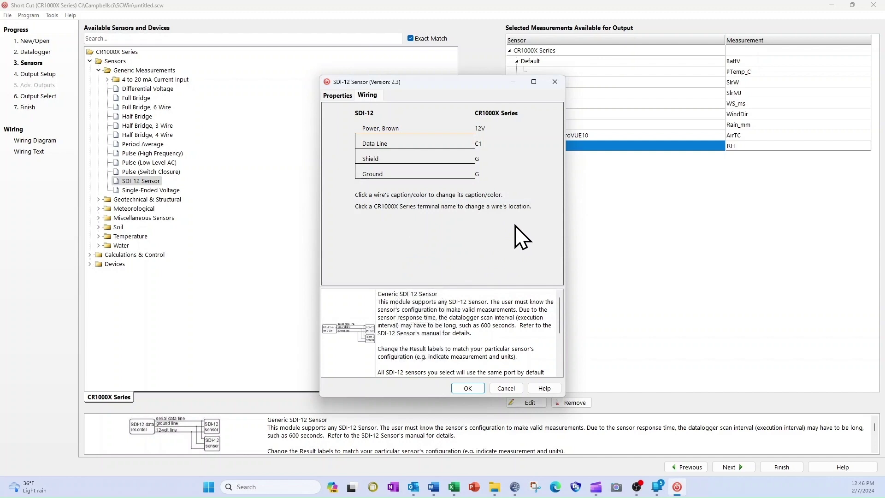
- Set the Data Line wire colour to Orange
{"action": "left_click", "coordinate": [379, 145]}
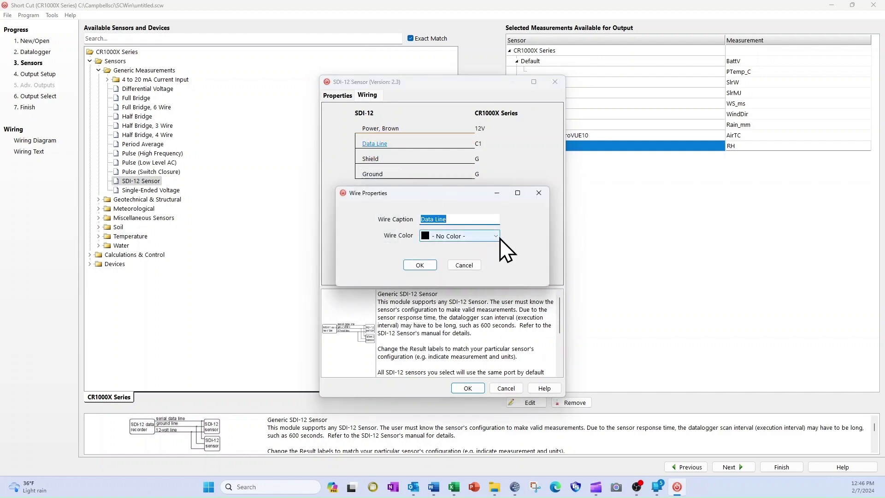
{"action": "left_click", "coordinate": [494, 236]}
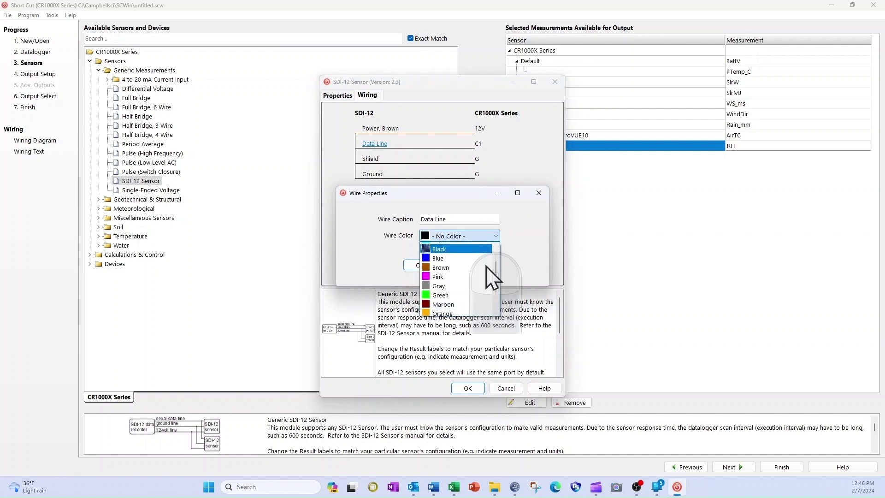
{"action": "scroll", "coordinate": [486, 267], "scroll_direction": "down", "scroll_amount": 2}
{"action": "left_click", "coordinate": [479, 277]}
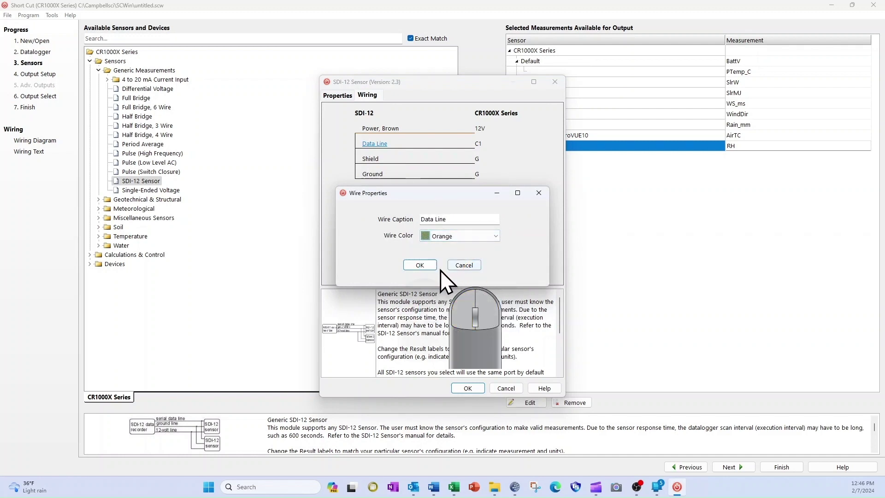
{"action": "left_click", "coordinate": [417, 264]}
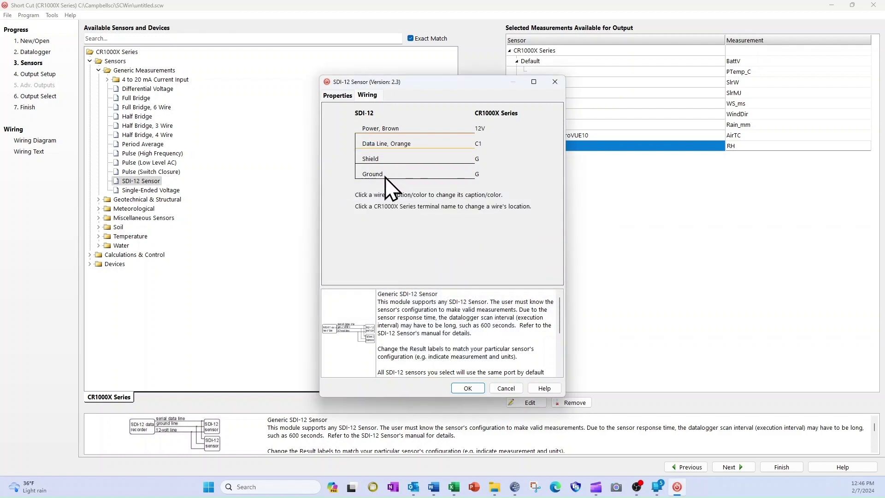
- Choose Silver as the Ground wire colour
{"action": "left_click", "coordinate": [373, 175]}
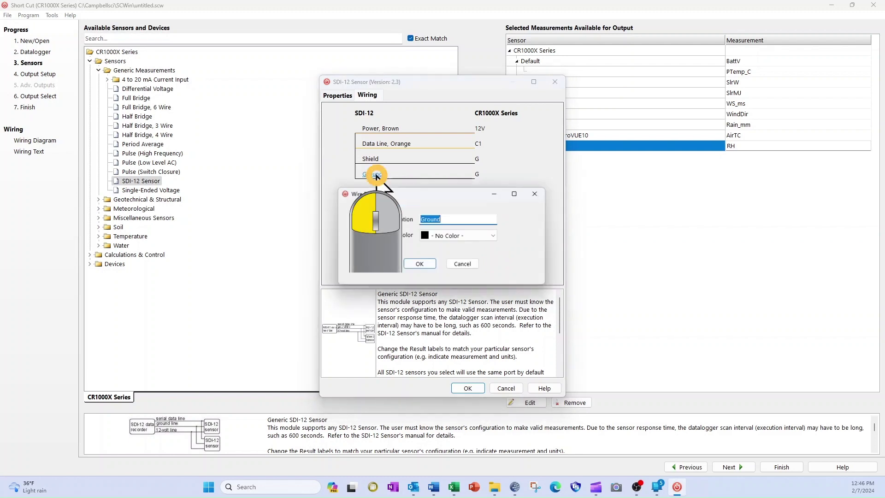
{"action": "left_click", "coordinate": [493, 237]}
{"action": "scroll", "coordinate": [472, 265], "scroll_direction": "down", "scroll_amount": 3}
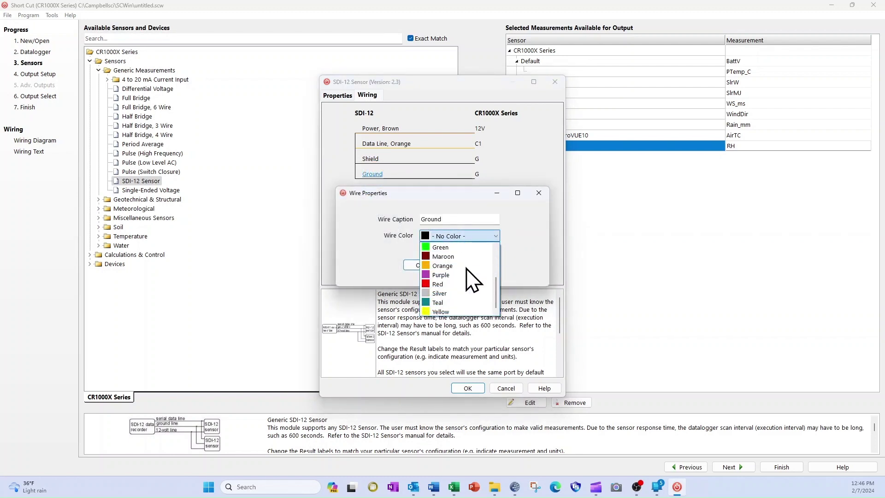
{"action": "left_click", "coordinate": [449, 293]}
- Confirm the silver Ground wire, move the Data Line to C3, and add the SDI-12 sensor
{"action": "left_click", "coordinate": [419, 265]}
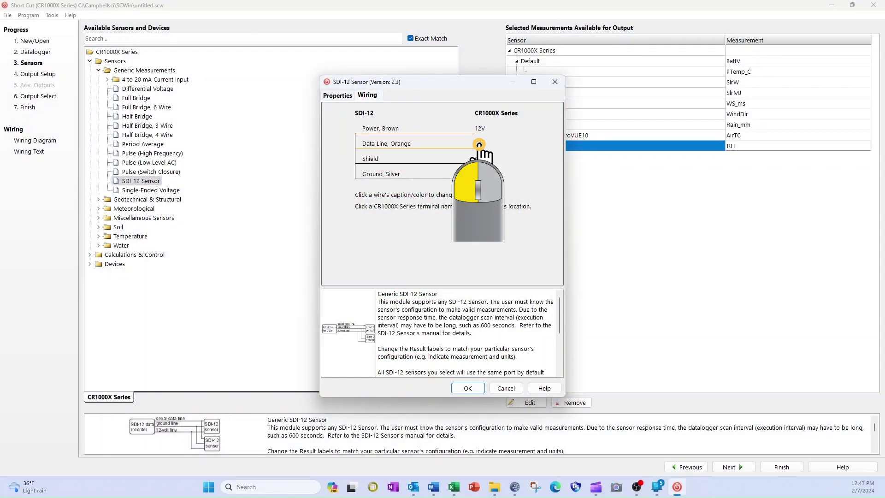
{"action": "left_click", "coordinate": [499, 227]}
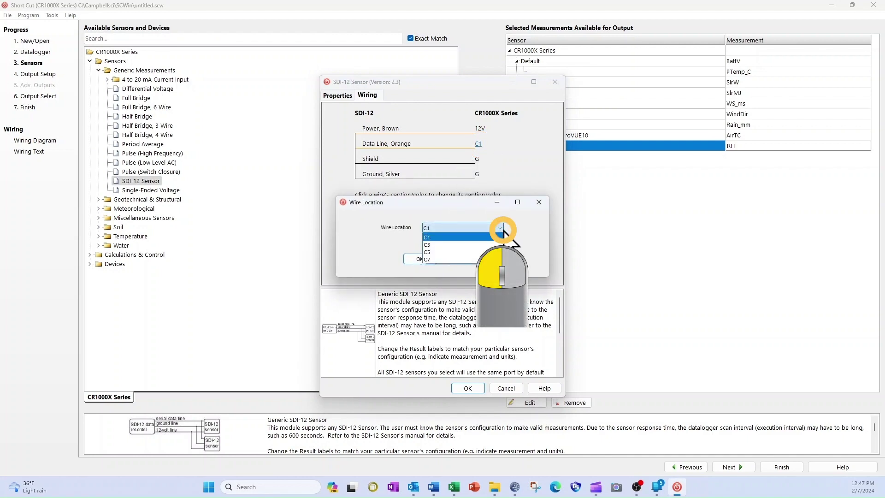
{"action": "left_click", "coordinate": [480, 247]}
{"action": "left_click", "coordinate": [428, 254]}
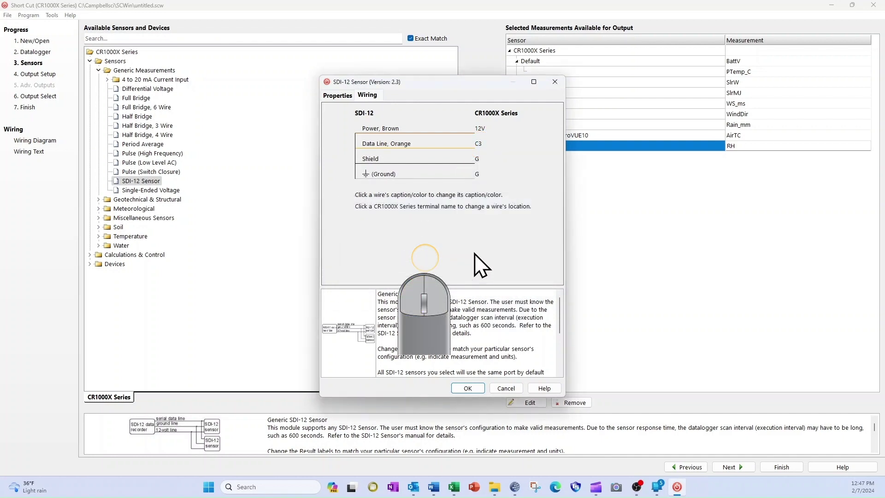
{"action": "left_click", "coordinate": [468, 388]}
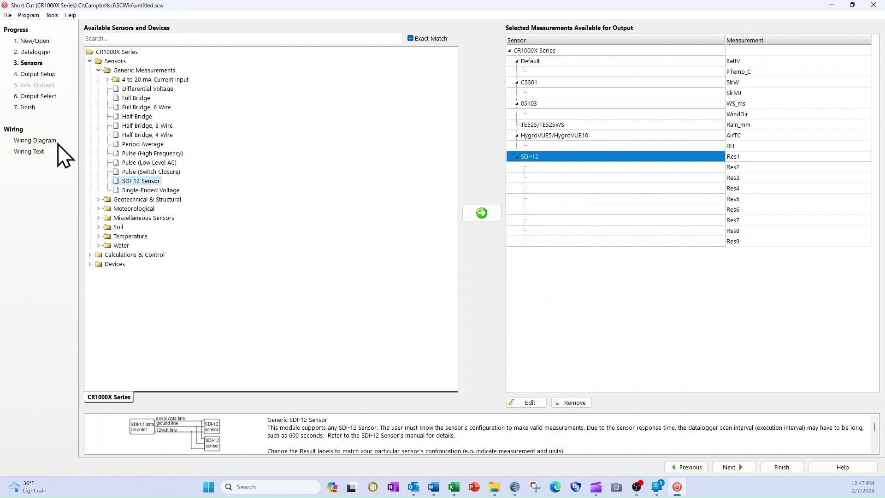
- View the CR1000X wiring diagram, then its terminal-by-terminal wiring text
{"action": "left_click", "coordinate": [51, 141]}
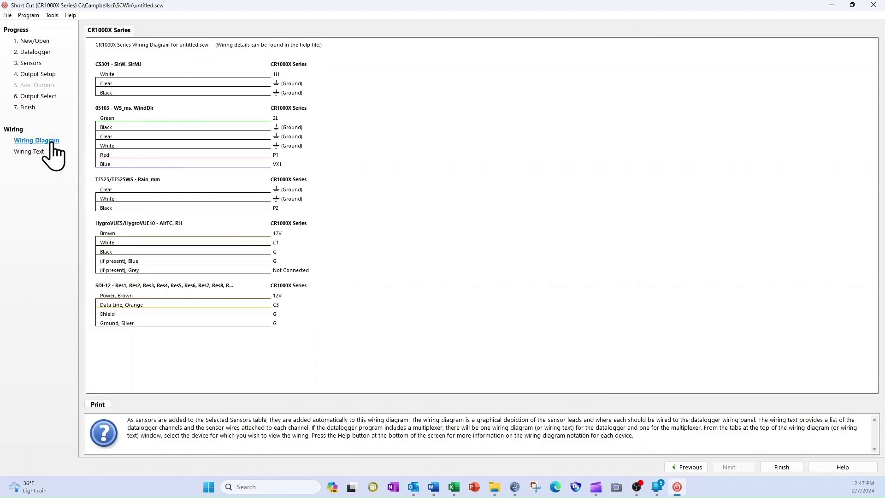
{"action": "left_click", "coordinate": [32, 155]}
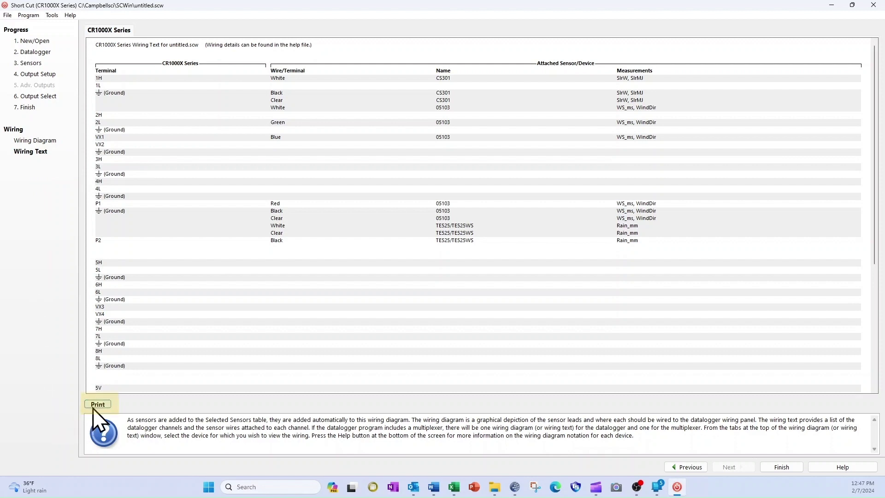
- Save the program as MyProgram and decline sending it to a datalogger
{"action": "left_click", "coordinate": [781, 467]}
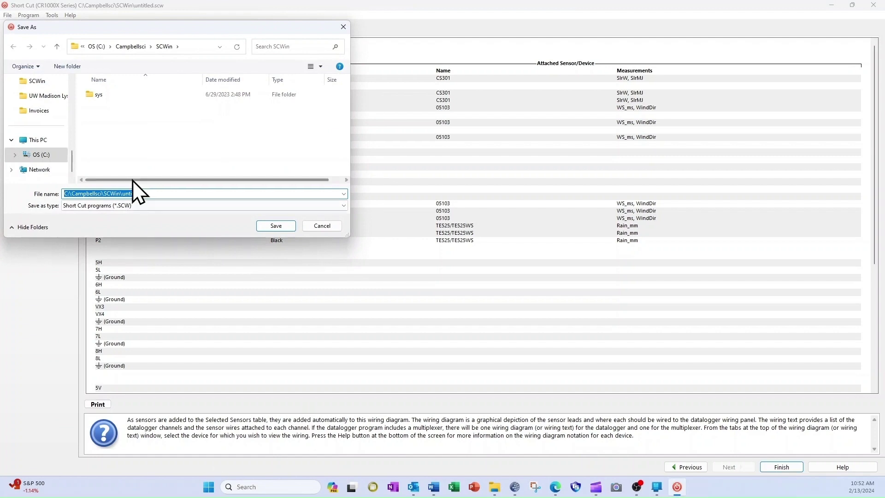
{"action": "left_click", "coordinate": [150, 194]}
{"action": "key", "text": "BackSpace"}
{"action": "key", "text": "BackSpace"}
{"action": "key", "text": "BackSpace"}
{"action": "type", "text": "MyProgram"}
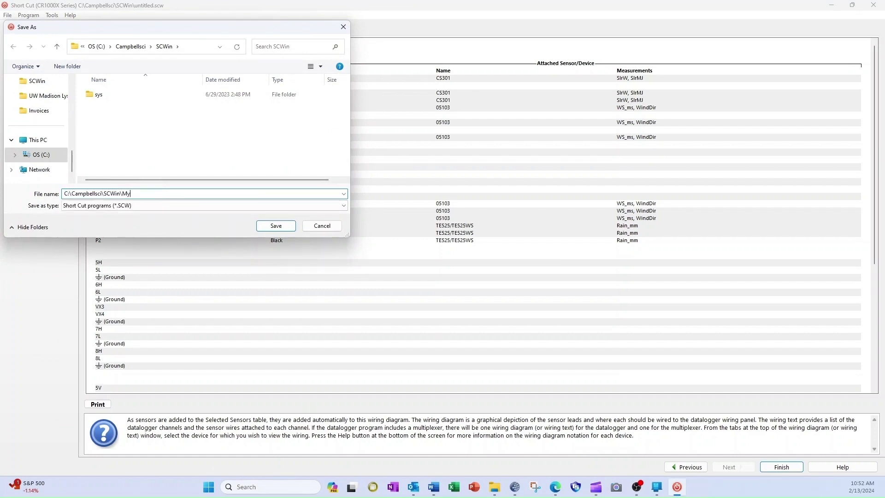
{"action": "left_click", "coordinate": [276, 225]}
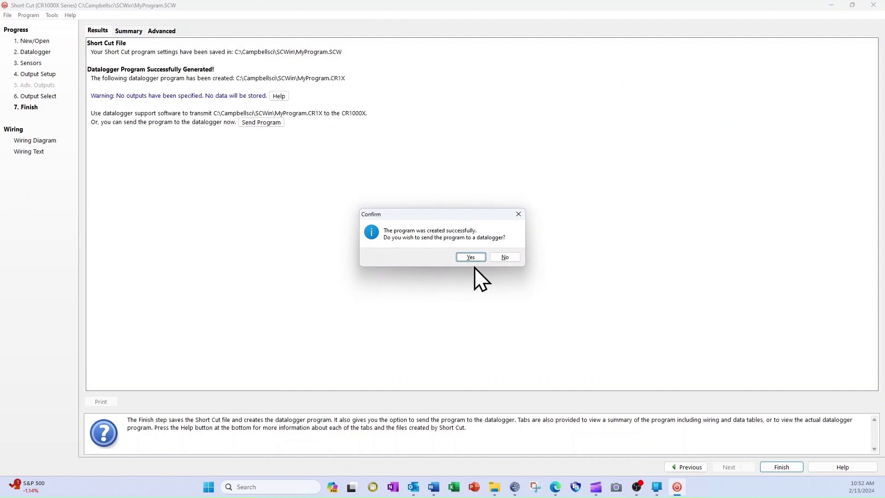
{"action": "left_click", "coordinate": [505, 257]}
{"action": "left_click", "coordinate": [506, 257]}
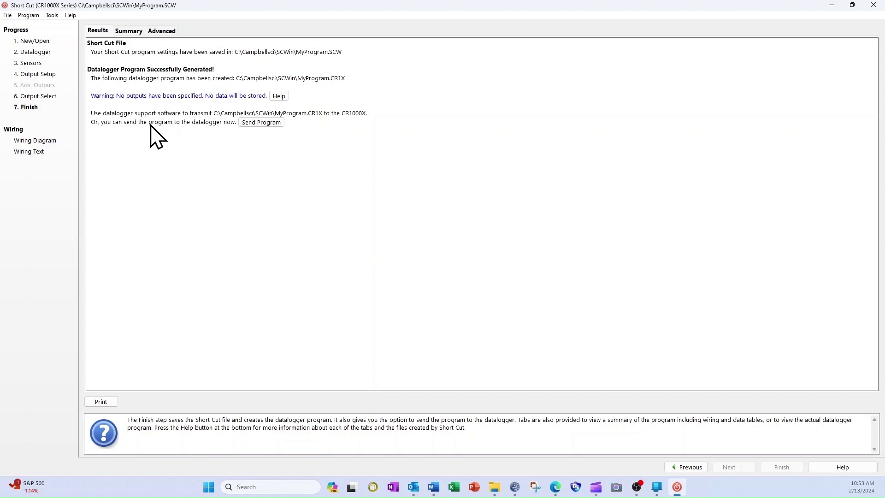
- Copy the Summary tab's wiring list to the clipboard
{"action": "left_click", "coordinate": [119, 30]}
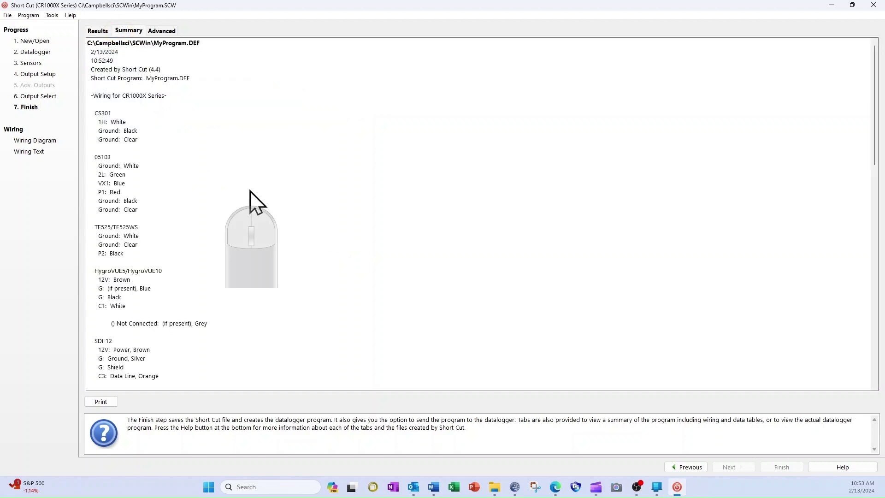
{"action": "right_click", "coordinate": [252, 190]}
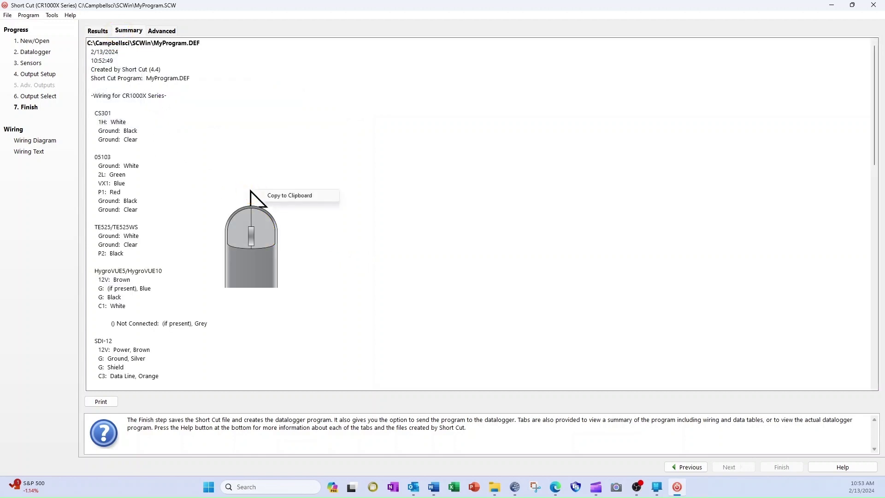
{"action": "left_click", "coordinate": [274, 196]}
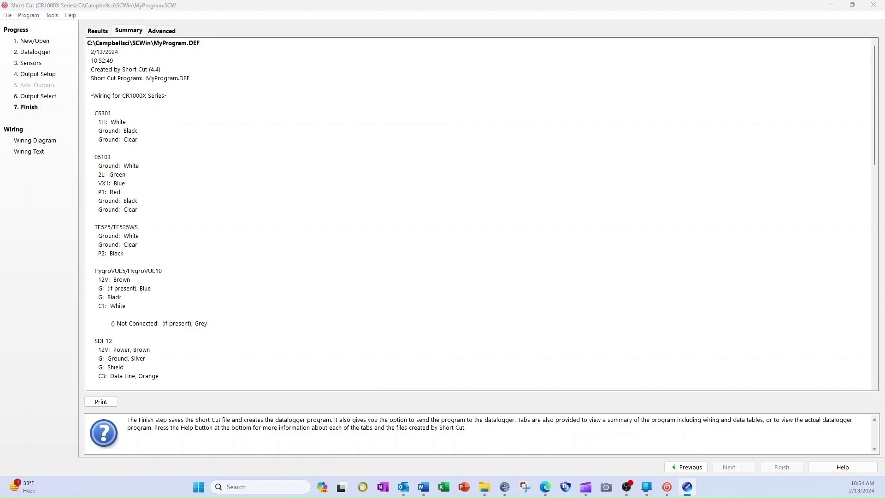
- Paste the wiring summary at line 2 of MyStationProgram.CR1X
{"action": "left_click_drag", "start_coordinate": [561, 453], "coordinate": [553, 35]}
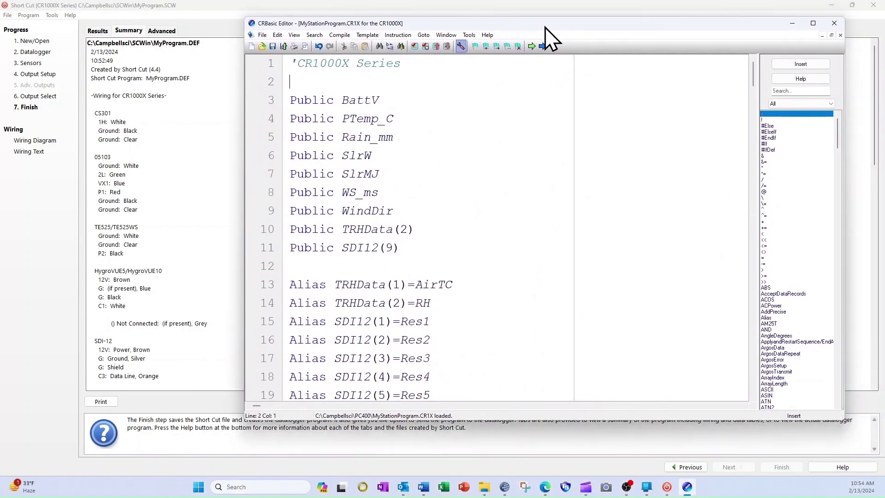
{"action": "right_click", "coordinate": [258, 95]}
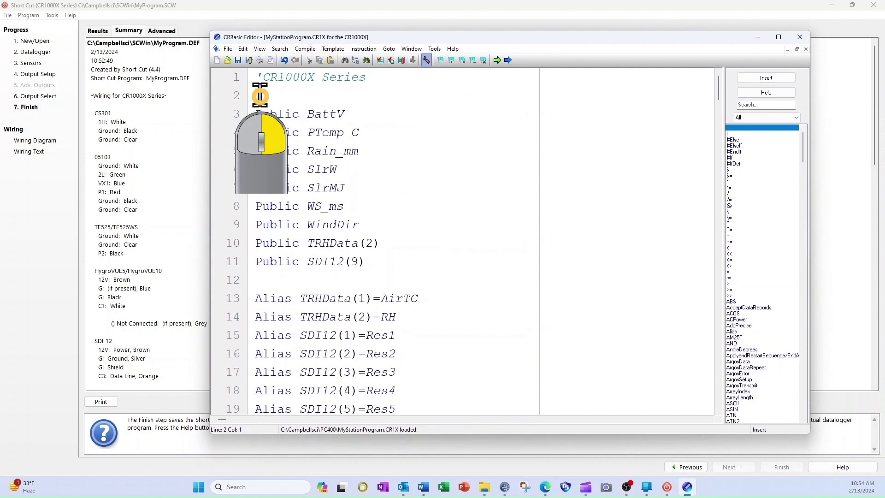
{"action": "left_click", "coordinate": [289, 167]}
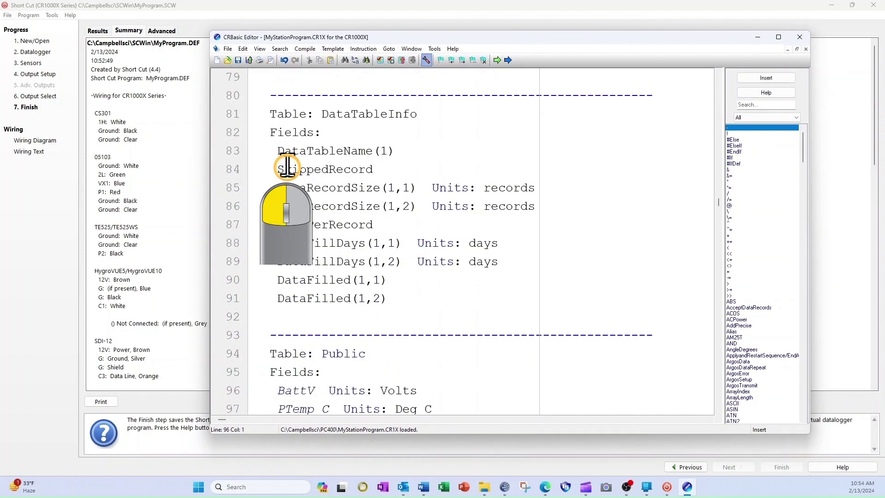
- Turn the pasted wiring lines into a comment block
{"action": "scroll", "coordinate": [286, 168], "scroll_direction": "down", "scroll_amount": 10}
{"action": "left_click", "coordinate": [430, 221]}
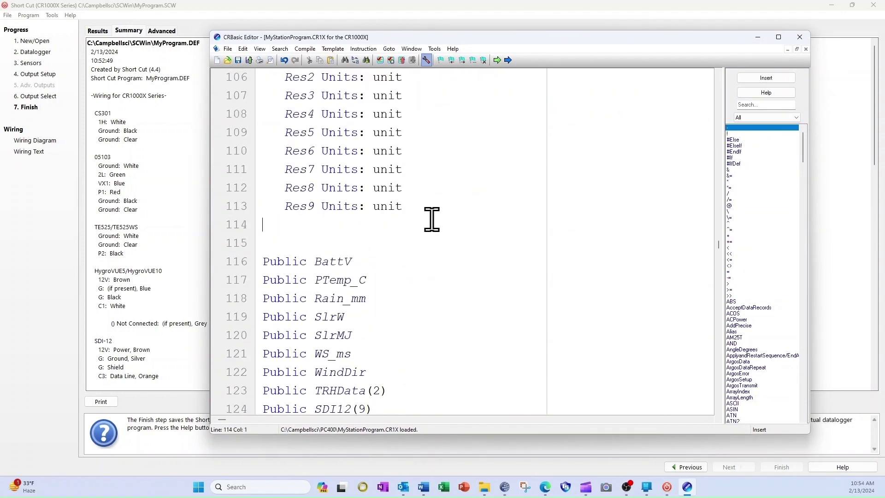
{"action": "key", "text": "shift+Up"}
{"action": "key", "text": "shift+Up"}
{"action": "key", "text": "shift+Up"}
{"action": "key", "text": "shift+Up"}
{"action": "key", "text": "shift+Up"}
{"action": "key", "text": "shift+Up"}
{"action": "key", "text": "shift+Up"}
{"action": "key", "text": "shift+Up"}
{"action": "key", "text": "shift+Up"}
{"action": "key", "text": "shift+Up"}
{"action": "key", "text": "shift+Up"}
{"action": "key", "text": "shift+Up"}
{"action": "key", "text": "shift+Up"}
{"action": "key", "text": "shift+Up"}
{"action": "key", "text": "shift+Up"}
{"action": "key", "text": "shift+Up"}
{"action": "key", "text": "shift+Up"}
{"action": "key", "text": "shift+Up"}
{"action": "key", "text": "shift+Up"}
{"action": "key", "text": "shift+Up"}
{"action": "key", "text": "shift+Up"}
{"action": "key", "text": "shift+Up"}
{"action": "key", "text": "shift+Up"}
{"action": "key", "text": "shift+Up"}
{"action": "key", "text": "shift+Up"}
{"action": "key", "text": "shift+Up"}
{"action": "key", "text": "shift+Up"}
{"action": "key", "text": "shift+Up"}
{"action": "key", "text": "shift+Up"}
{"action": "key", "text": "shift+Up"}
{"action": "key", "text": "shift+Up"}
{"action": "key", "text": "shift+Up"}
{"action": "key", "text": "shift+Up"}
{"action": "key", "text": "shift+Up"}
{"action": "key", "text": "shift+Up"}
{"action": "key", "text": "shift+Up"}
{"action": "key", "text": "shift+Up"}
{"action": "key", "text": "shift+Up"}
{"action": "key", "text": "shift+Up"}
{"action": "key", "text": "shift+Up"}
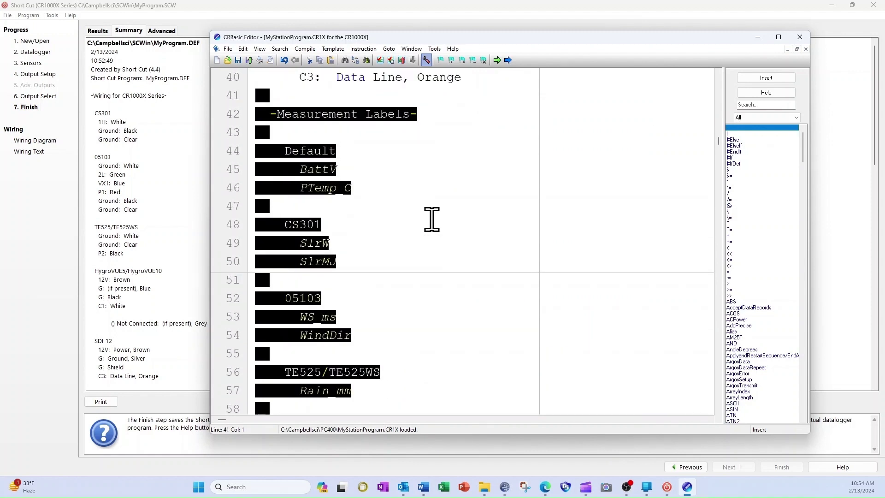
{"action": "key", "text": "shift+Up"}
{"action": "key", "text": "shift+Up"}
{"action": "key", "text": "shift+Up"}
{"action": "key", "text": "shift+Up"}
{"action": "key", "text": "shift+Up"}
{"action": "key", "text": "shift+Up"}
{"action": "key", "text": "shift+Up"}
{"action": "key", "text": "shift+Up"}
{"action": "key", "text": "shift+Up"}
{"action": "key", "text": "shift+Up"}
{"action": "key", "text": "shift+Up"}
{"action": "key", "text": "shift+Up"}
{"action": "key", "text": "shift+Up"}
{"action": "key", "text": "shift+Up"}
{"action": "key", "text": "shift+Up"}
{"action": "key", "text": "shift+Up"}
{"action": "key", "text": "shift+Up"}
{"action": "key", "text": "shift+Up"}
{"action": "key", "text": "shift+Up"}
{"action": "key", "text": "shift+Up"}
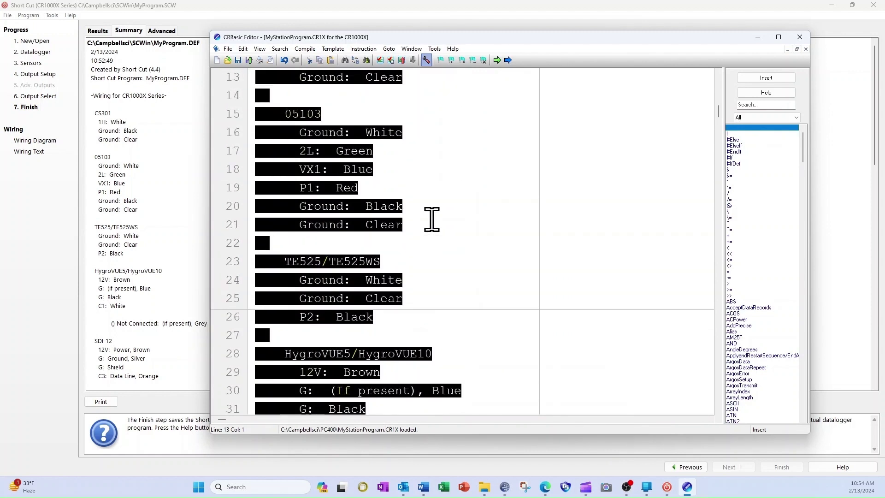
{"action": "key", "text": "shift+Up"}
{"action": "key", "text": "shift+Up"}
{"action": "key", "text": "shift+Up"}
{"action": "key", "text": "shift+Up"}
{"action": "key", "text": "shift+Up"}
{"action": "right_click", "coordinate": [346, 189]}
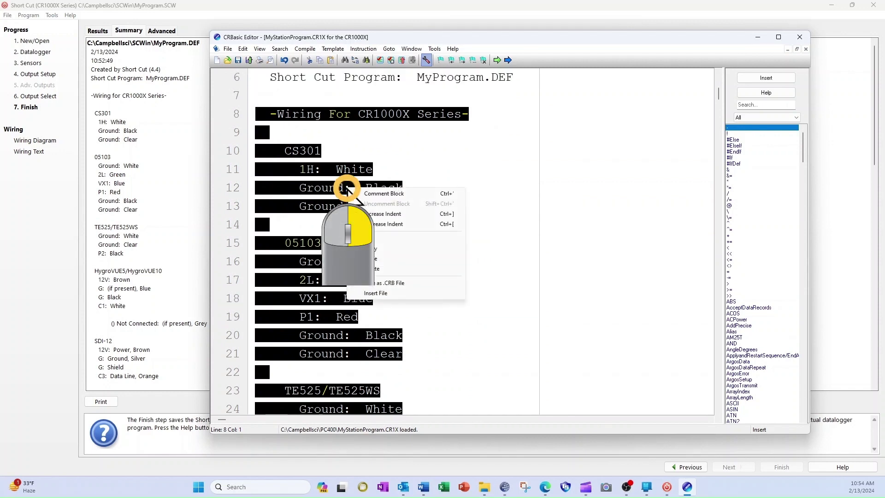
{"action": "left_click", "coordinate": [383, 193]}
- Delete the leftover header lines 2–6
{"action": "scroll", "coordinate": [263, 122], "scroll_direction": "up", "scroll_amount": 1}
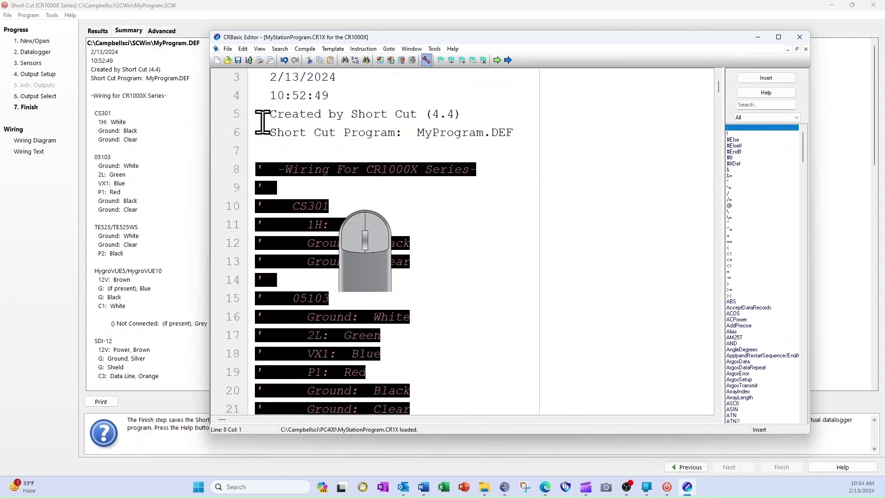
{"action": "scroll", "coordinate": [263, 122], "scroll_direction": "up", "scroll_amount": 1}
{"action": "key", "text": "Up"}
{"action": "key", "text": "shift+Up"}
{"action": "key", "text": "shift+Up"}
{"action": "key", "text": "shift+Up"}
{"action": "key", "text": "shift+Up"}
{"action": "key", "text": "shift+Up"}
{"action": "key", "text": "Delete"}
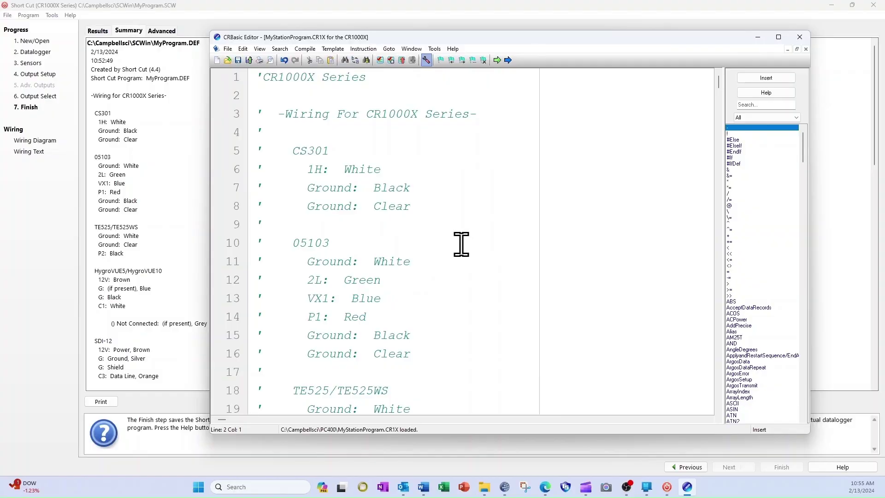